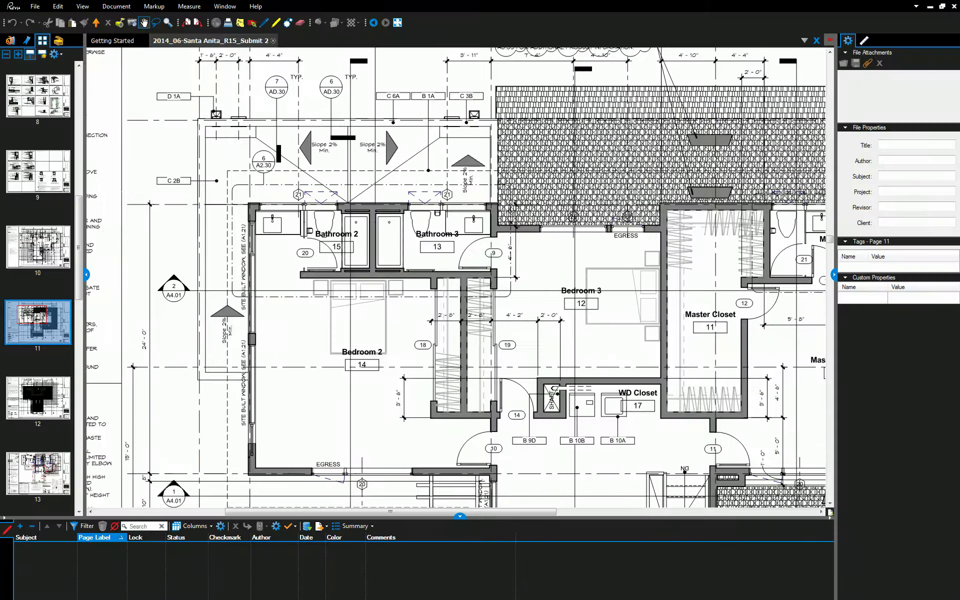
In Revit's Level 2 plan, draw a three-sided outline outside Bath 11's left window using detail lines in the Hidden Lines style.
scroll(410, 223, up, 5)
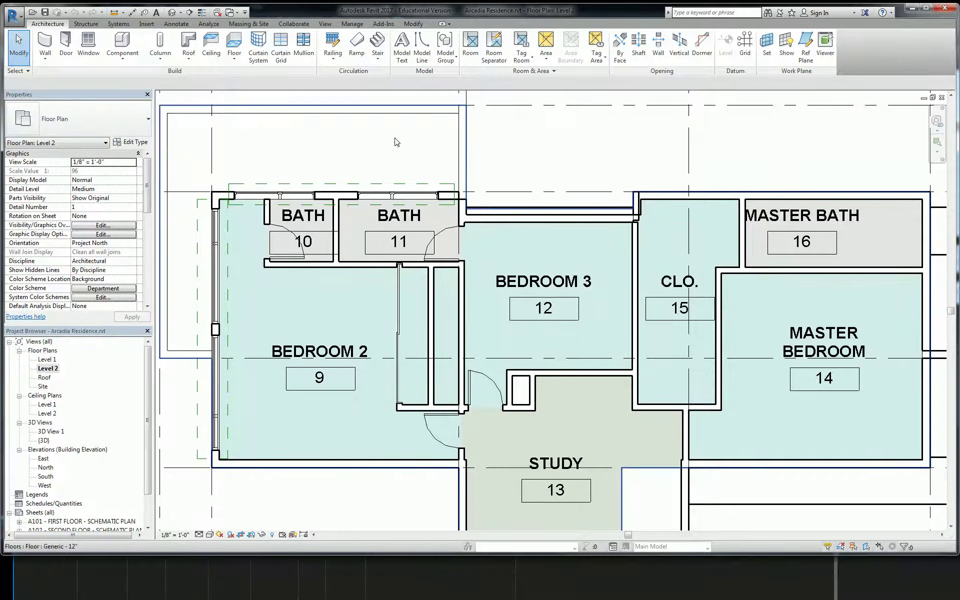
scroll(398, 235, up, 5)
scroll(398, 235, up, 1)
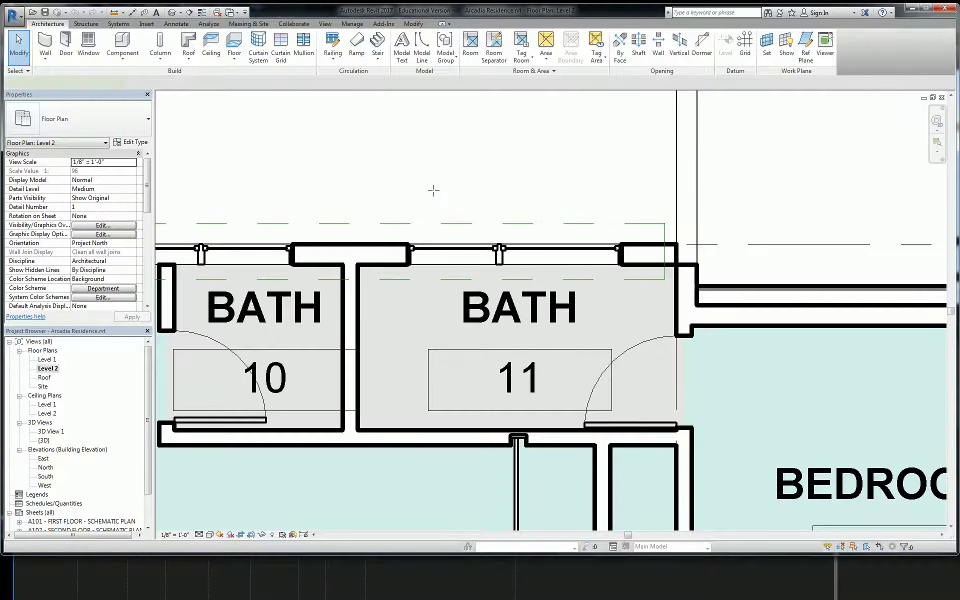
key(d)
key(l)
click(500, 52)
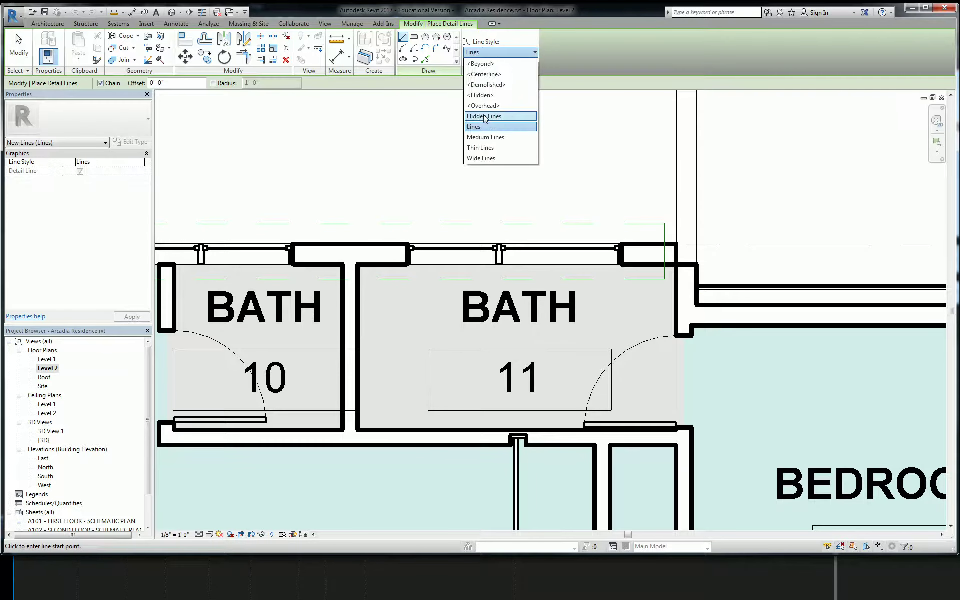
click(484, 117)
click(408, 245)
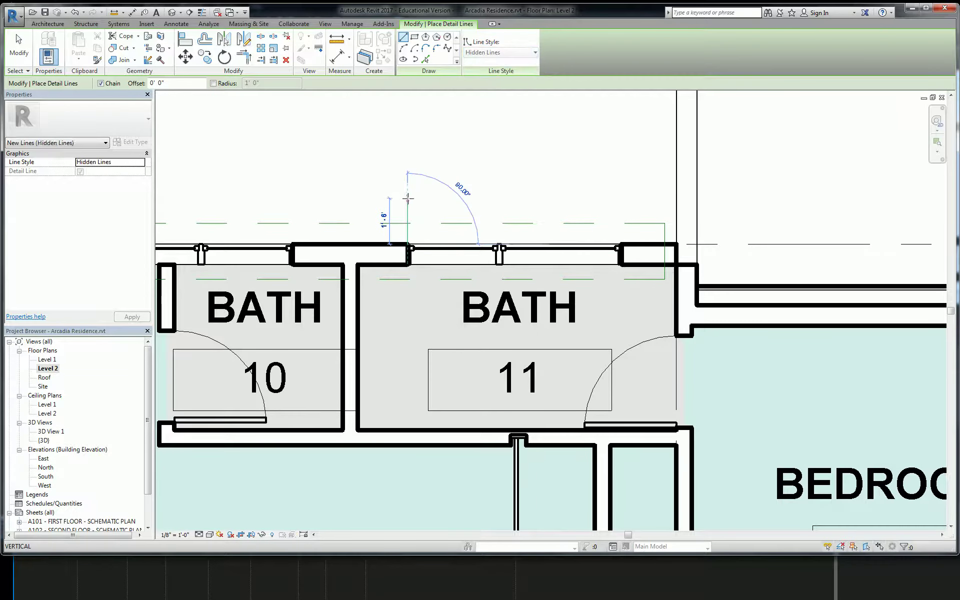
click(408, 180)
click(500, 180)
click(499, 245)
key(Escape)
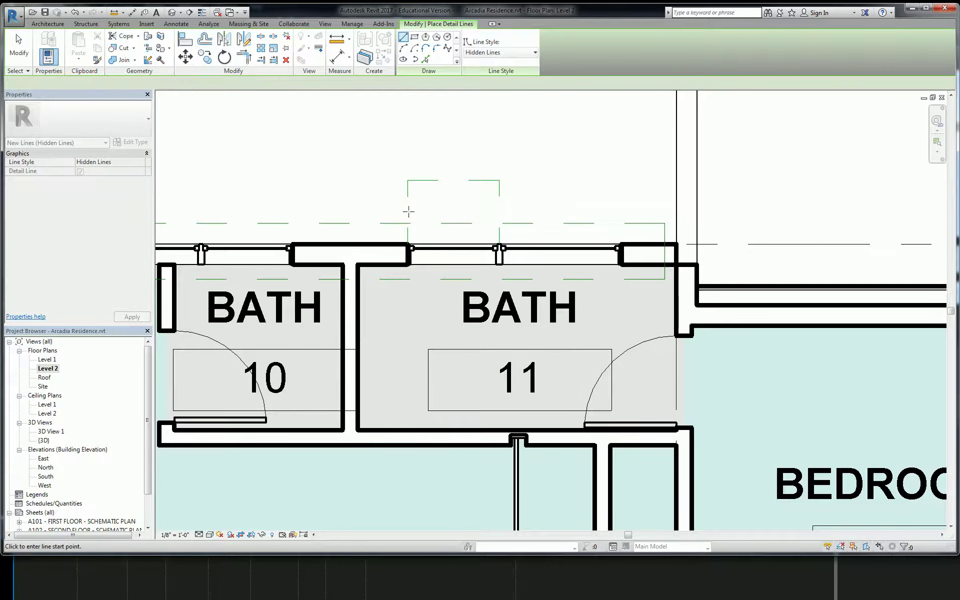
Draw two diagonal hidden detail lines from the outline's outer corners to the middle of the window's exterior edge, forming a V.
click(408, 181)
click(454, 244)
click(499, 180)
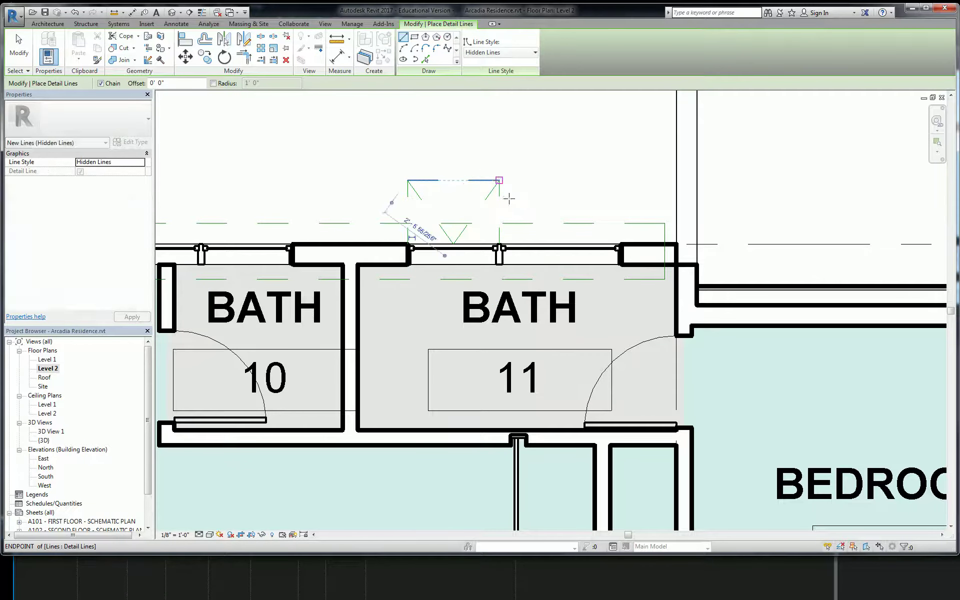
key(Escape)
key(Escape)
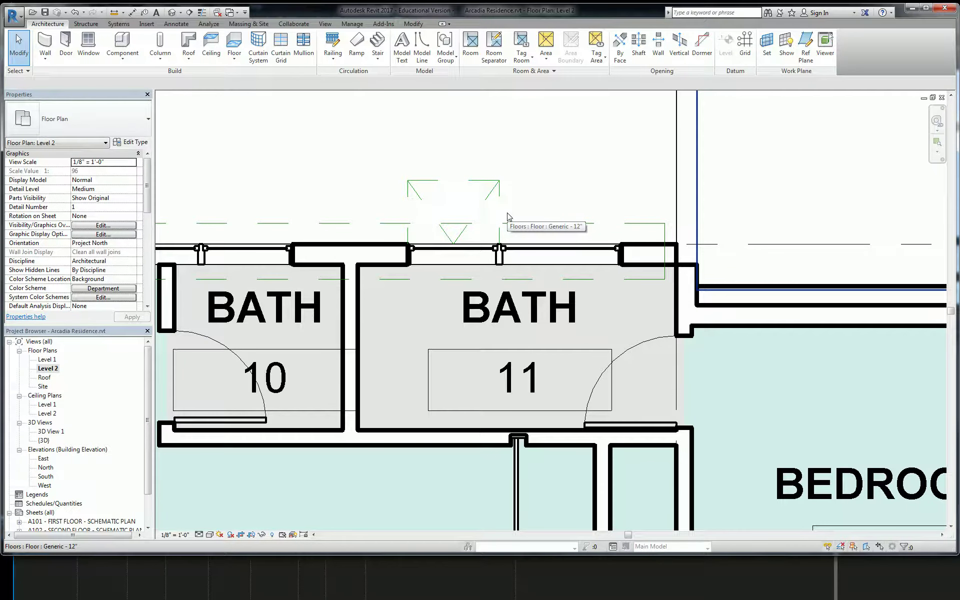
Restore the tiled view windows and examine the exterior of the bathroom windows in the 3D view.
click(933, 97)
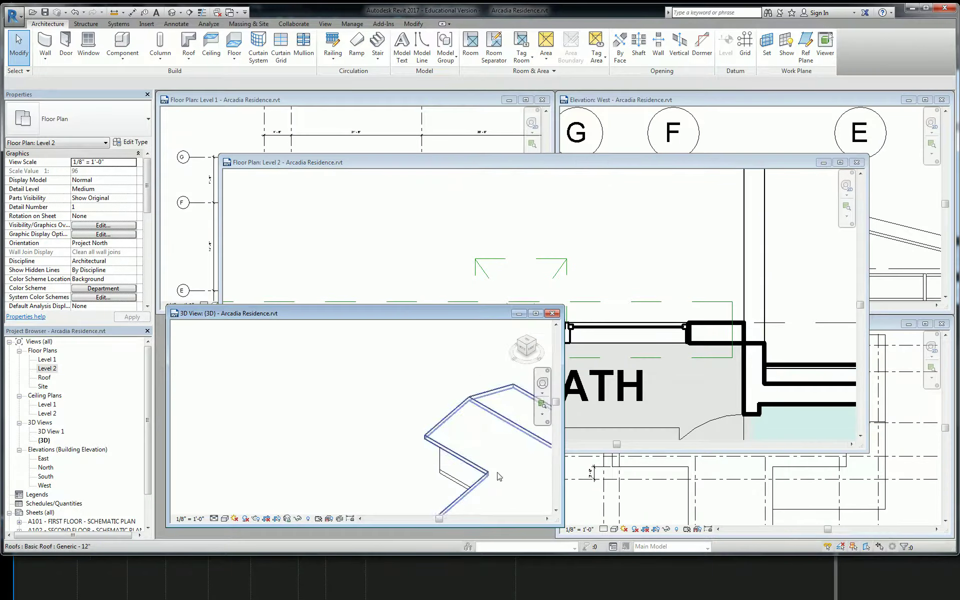
click(488, 480)
middle_drag(492, 456, 370, 368)
scroll(420, 358, up, 3)
click(429, 348)
shift+middle_drag(493, 363, 300, 343)
scroll(338, 396, up, 5)
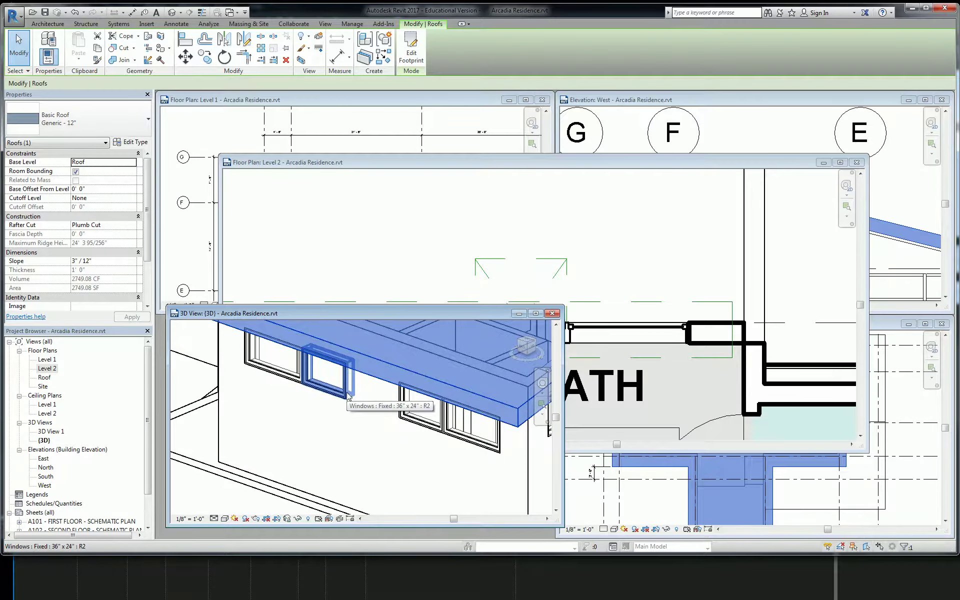
Delete the hidden detail lines drawn outside Bath 11's left window in the Level 2 plan.
click(505, 277)
click(475, 278)
key(Delete)
click(490, 281)
key(Delete)
click(507, 259)
key(Delete)
click(566, 274)
key(Delete)
click(560, 269)
key(Delete)
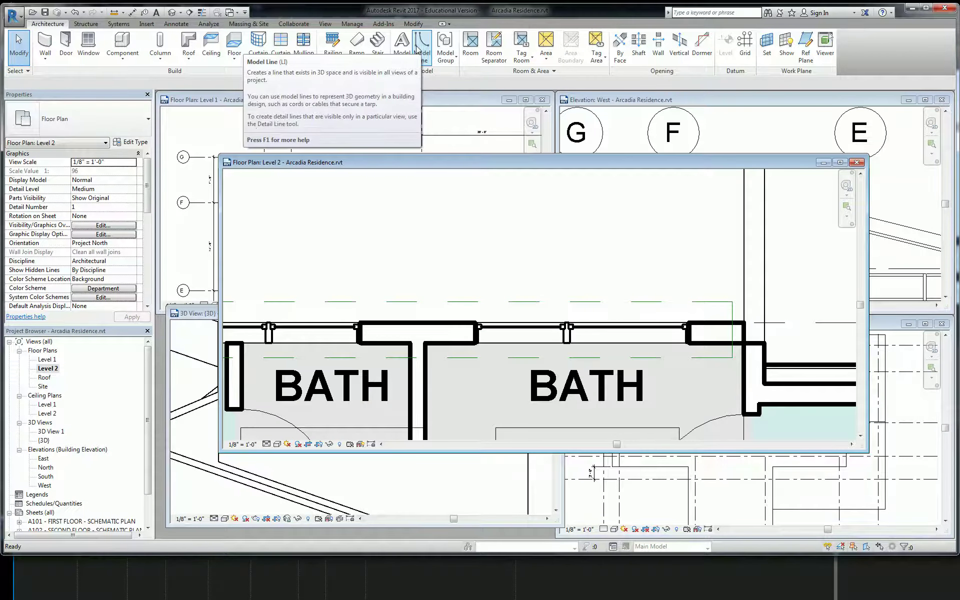
Draw a three-sided outline outside Bath 11's left window using model lines in the Hidden Lines style.
click(183, 25)
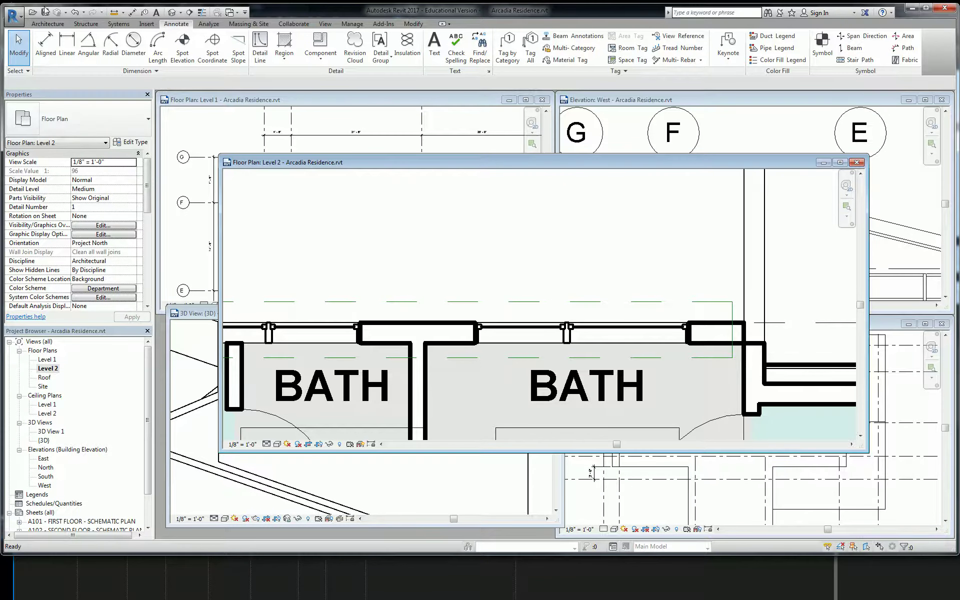
click(49, 25)
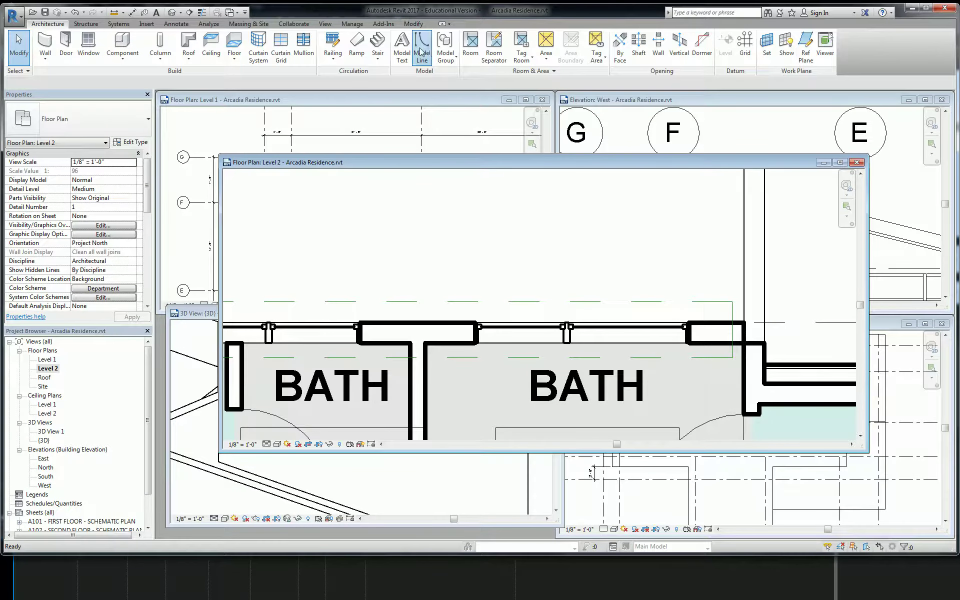
click(440, 50)
click(488, 52)
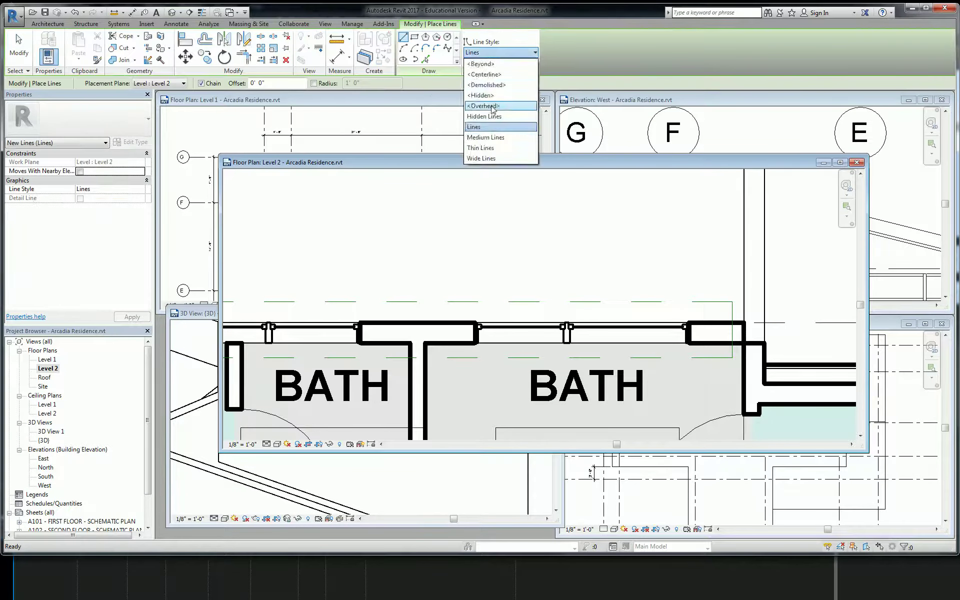
click(484, 116)
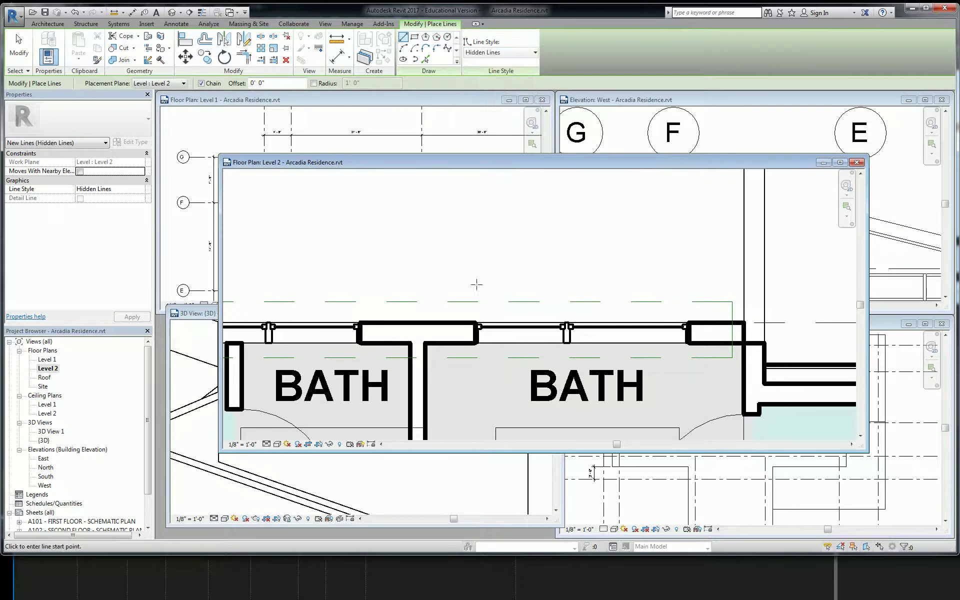
click(476, 322)
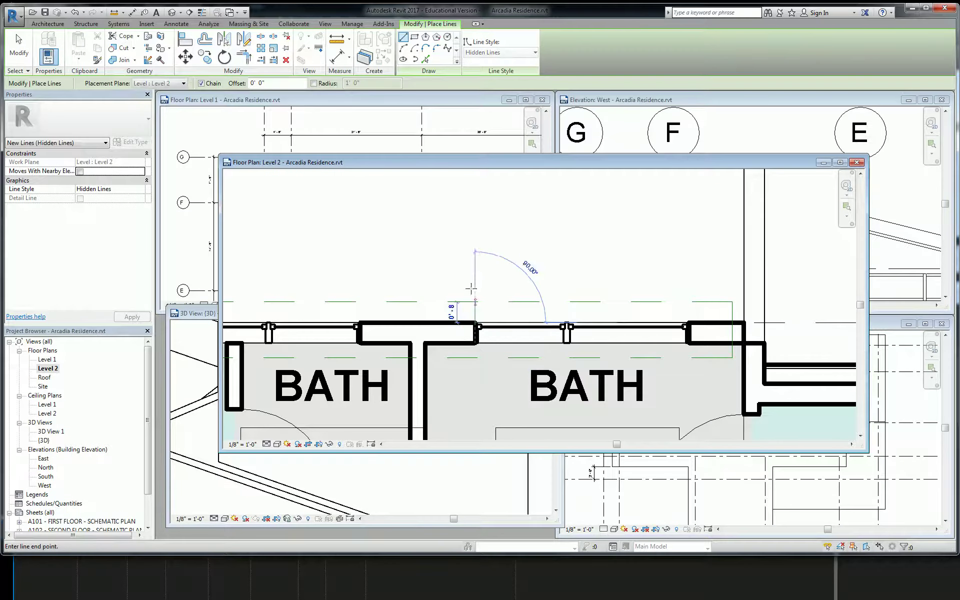
click(476, 253)
click(583, 254)
click(566, 323)
key(Escape)
Add two diagonal model lines from the outline's outer corners to the middle of the window's exterior edge, forming a V.
click(475, 254)
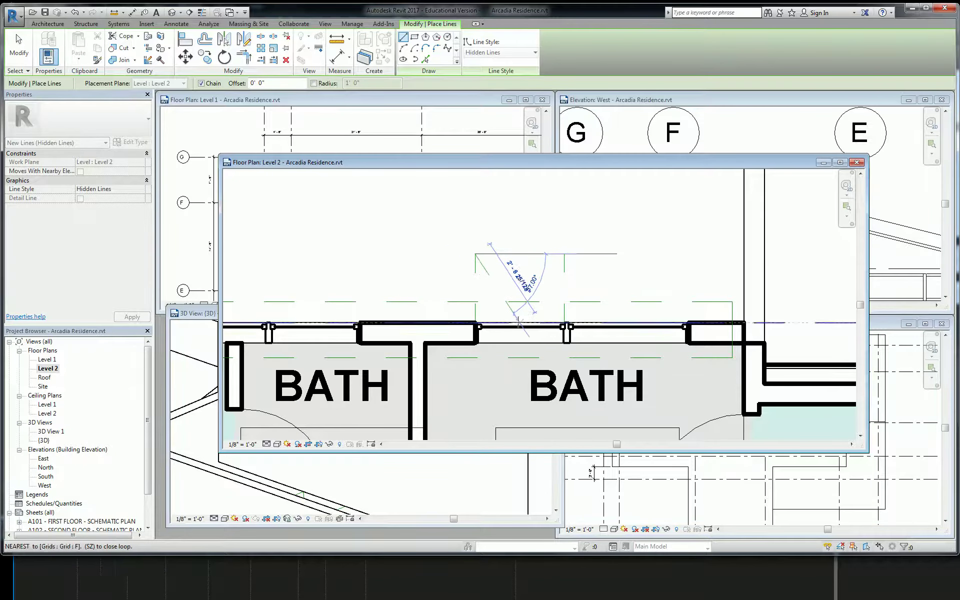
click(520, 323)
click(564, 254)
key(Escape)
key(Escape)
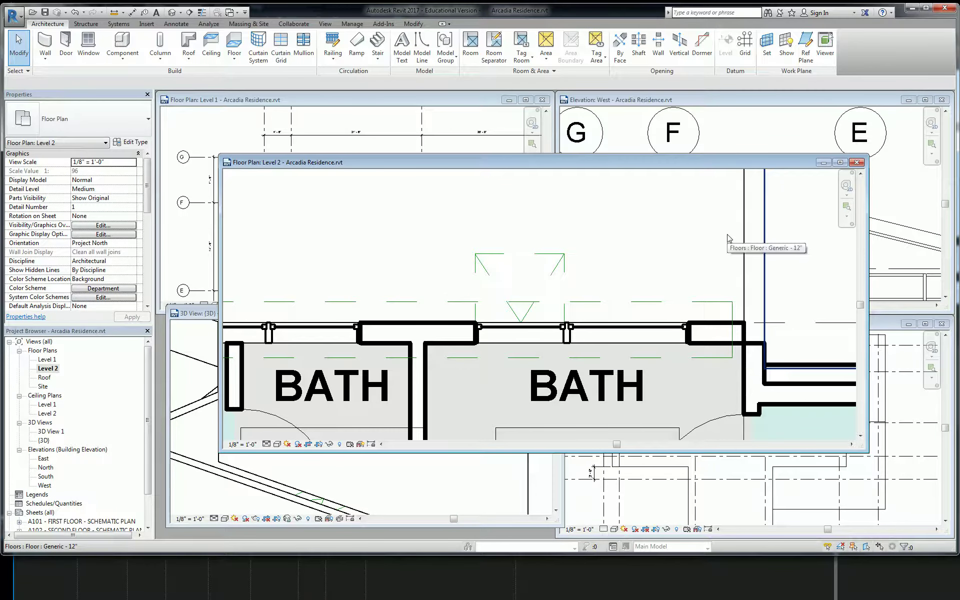
Inspect where the new model lines sit relative to the bathroom windows in the 3D view.
click(437, 476)
scroll(408, 420, down, 2)
shift+middle_drag(391, 425, 384, 455)
middle_drag(337, 494, 352, 388)
scroll(363, 425, up, 4)
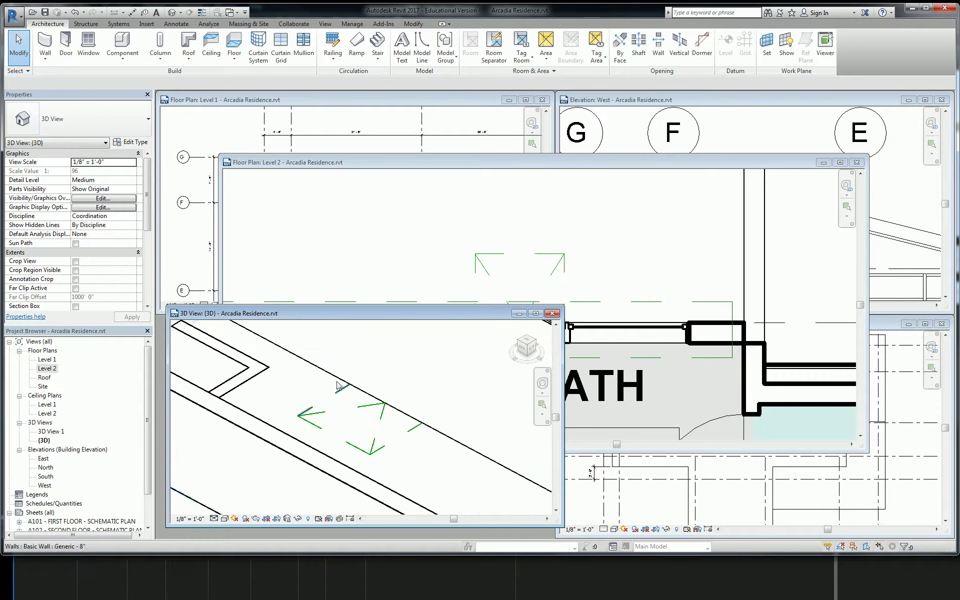
scroll(463, 474, down, 2)
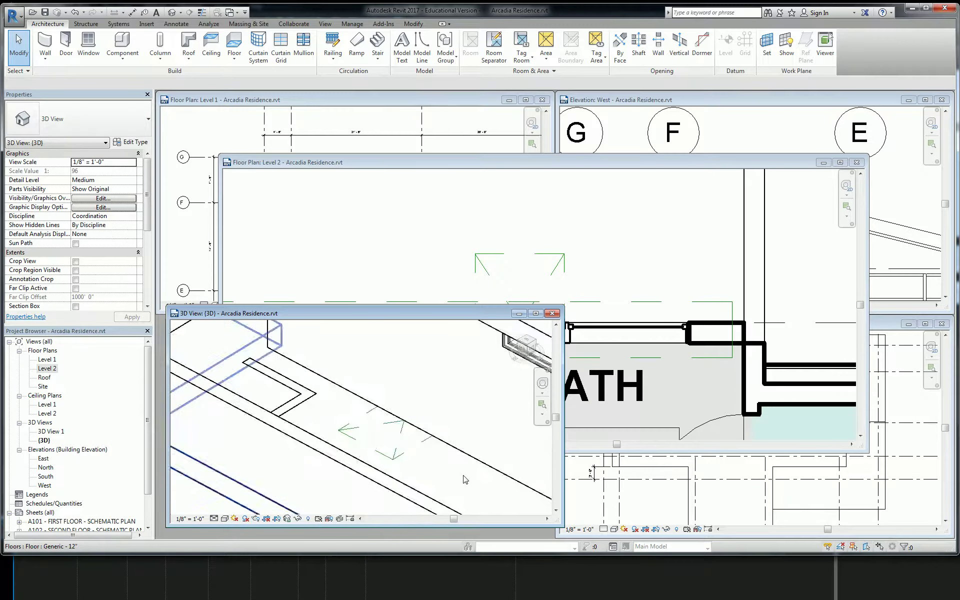
key(Tab)
click(426, 452)
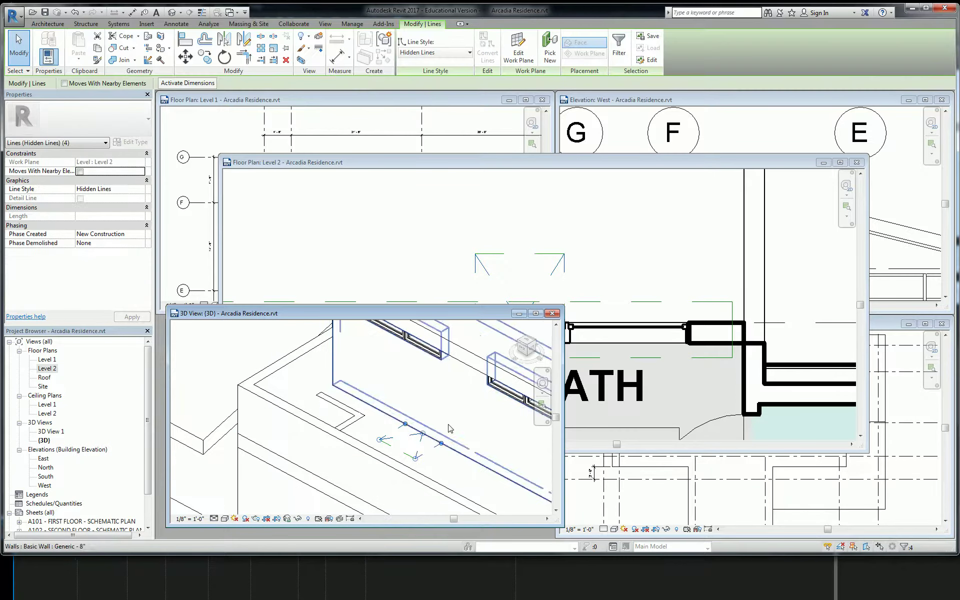
click(546, 259)
ctrl+click(548, 255)
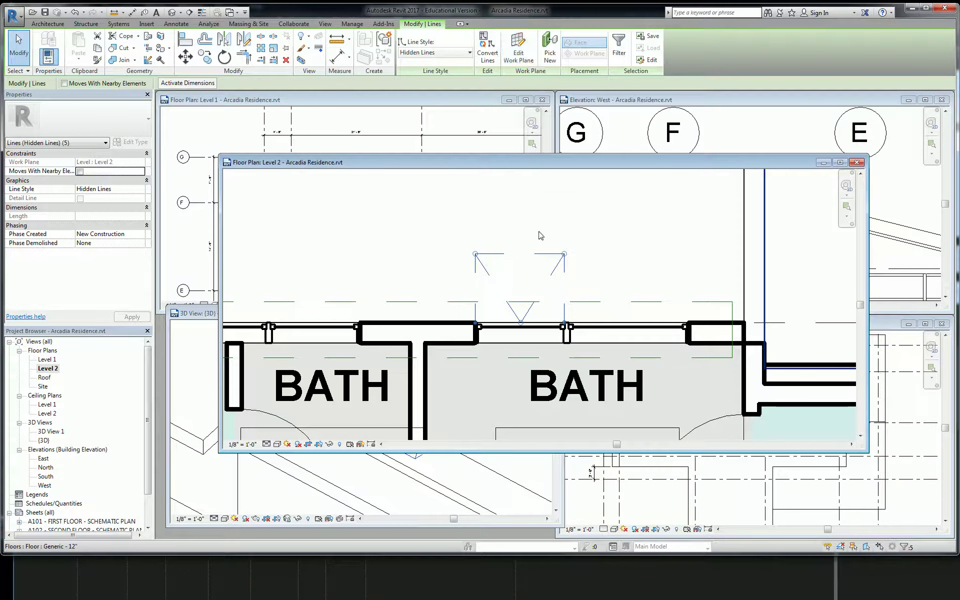
click(550, 42)
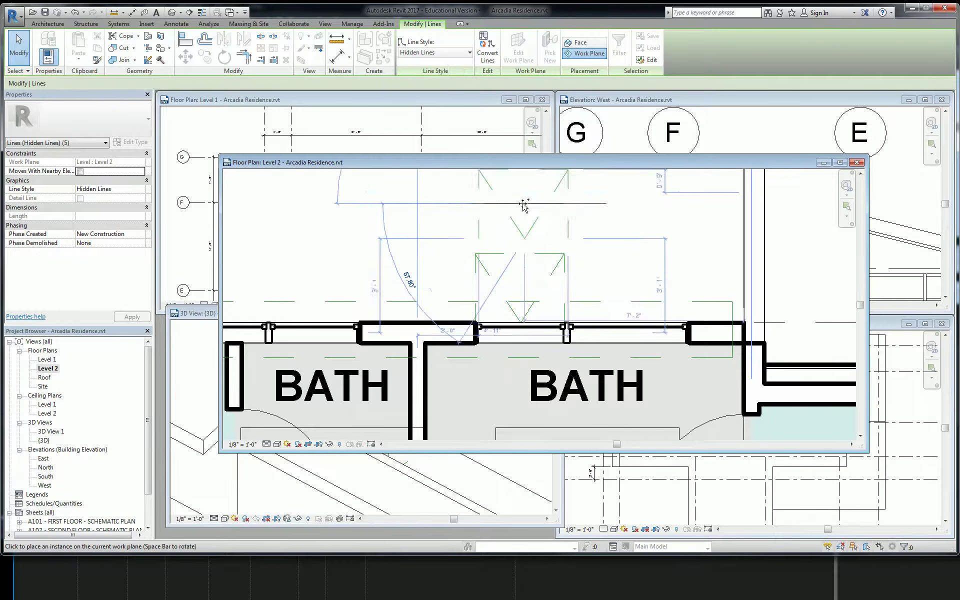
click(485, 481)
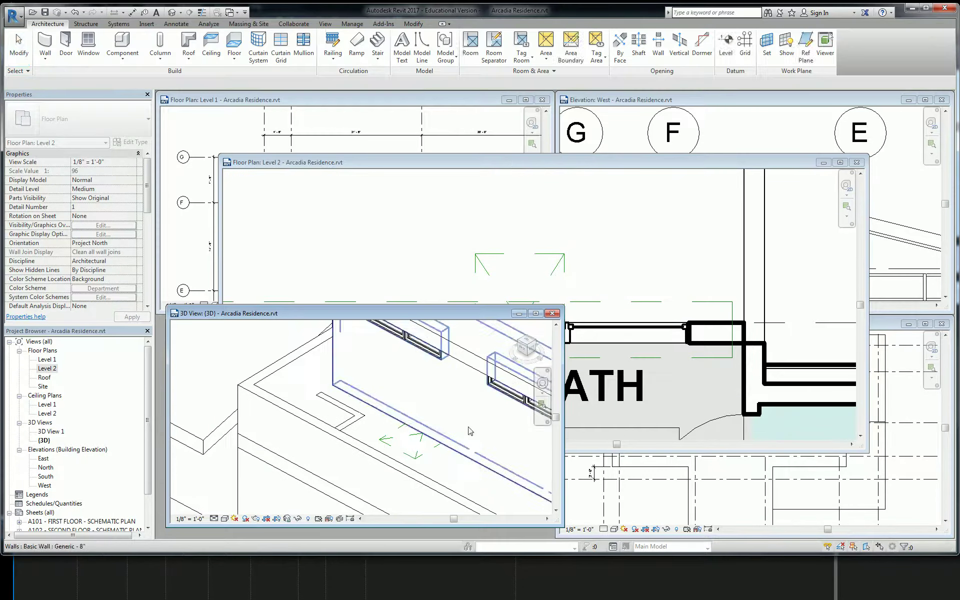
scroll(415, 353, up, 1)
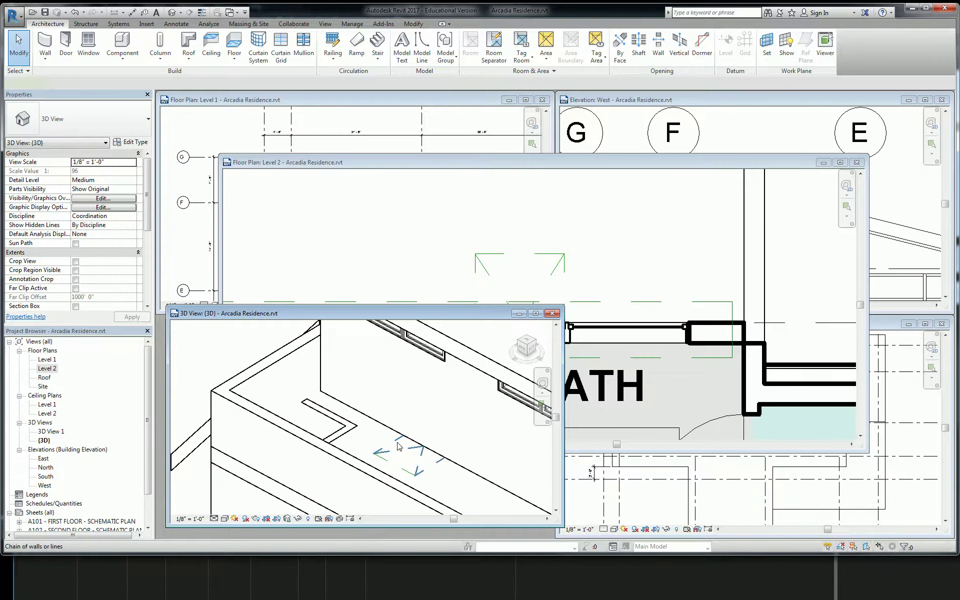
click(414, 453)
click(549, 46)
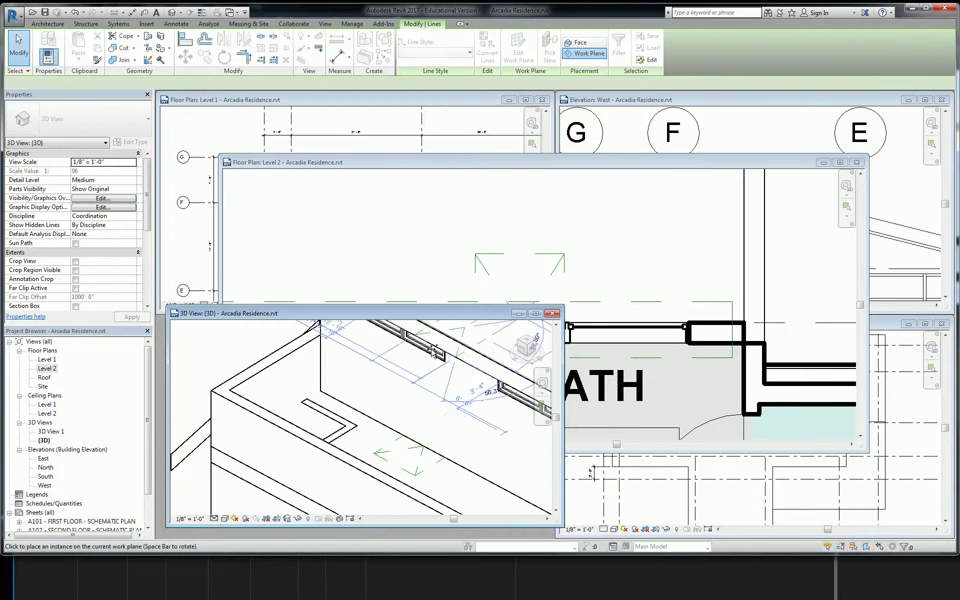
scroll(421, 361, up, 2)
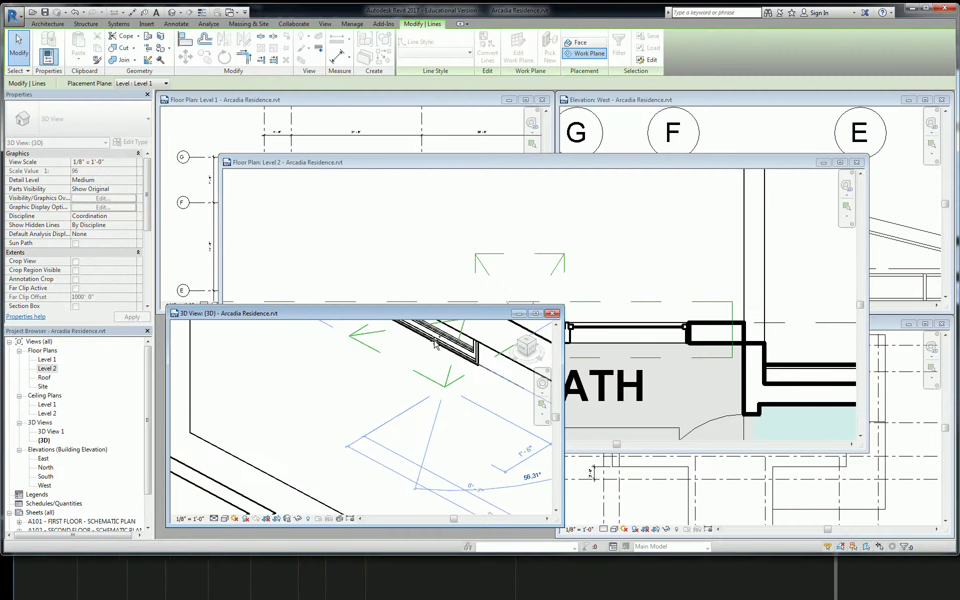
key(Escape)
scroll(455, 367, down, 3)
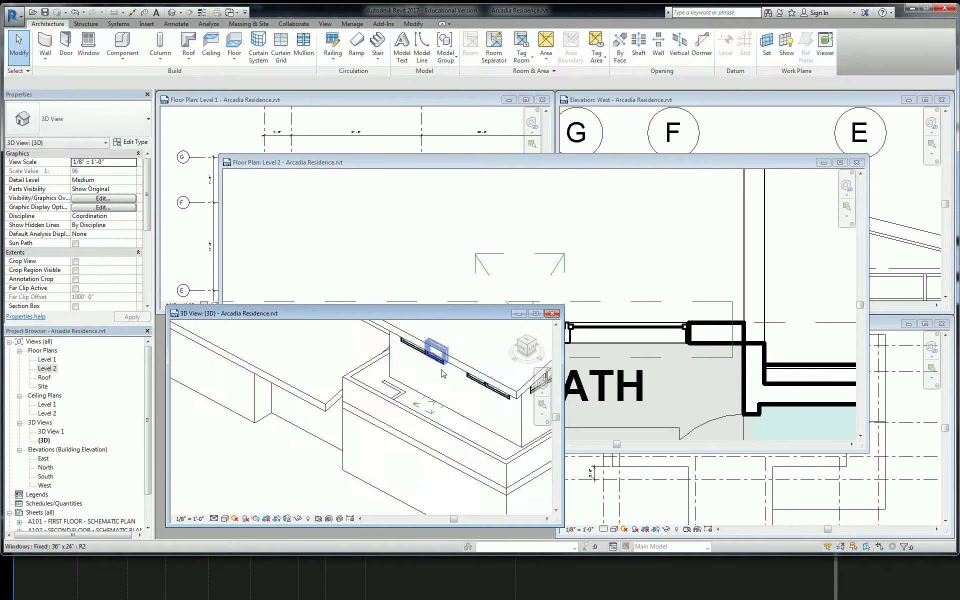
Examine the height of the upper-level windows and wall in the West elevation.
click(670, 299)
click(719, 124)
scroll(717, 270, down, 3)
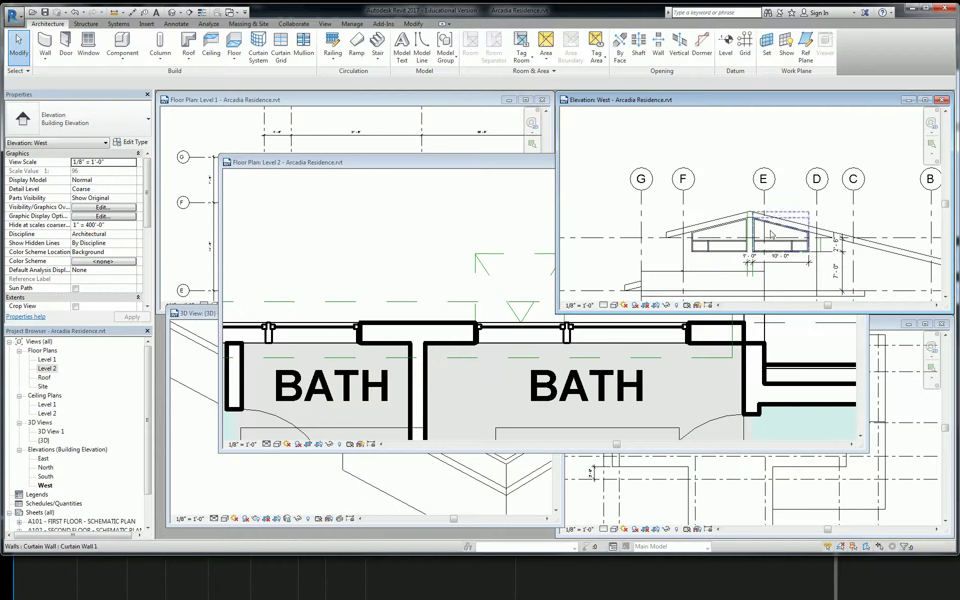
scroll(836, 259, up, 2)
scroll(839, 260, up, 3)
middle_drag(838, 260, 745, 226)
scroll(688, 219, up, 1)
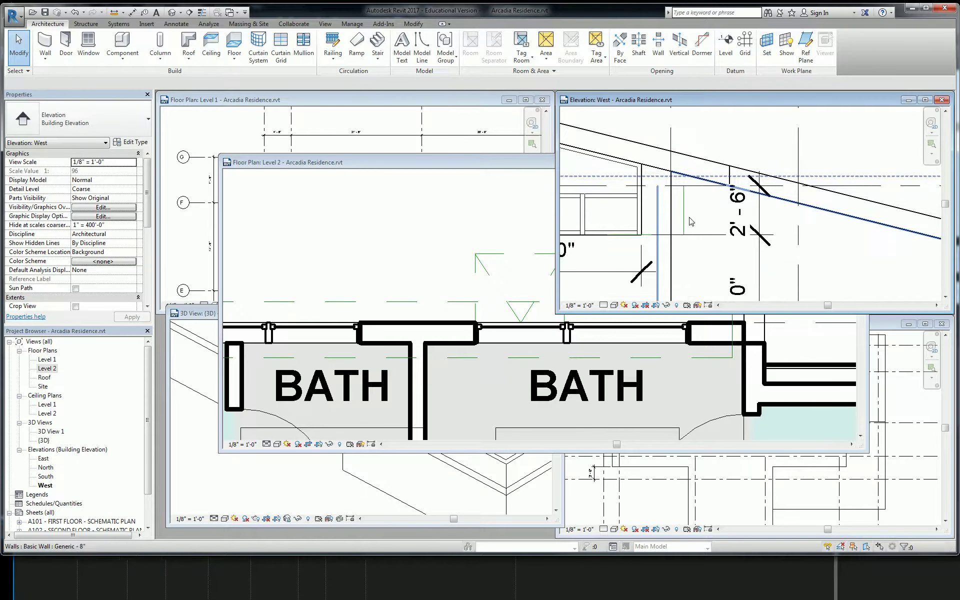
scroll(685, 208, down, 3)
scroll(690, 207, down, 2)
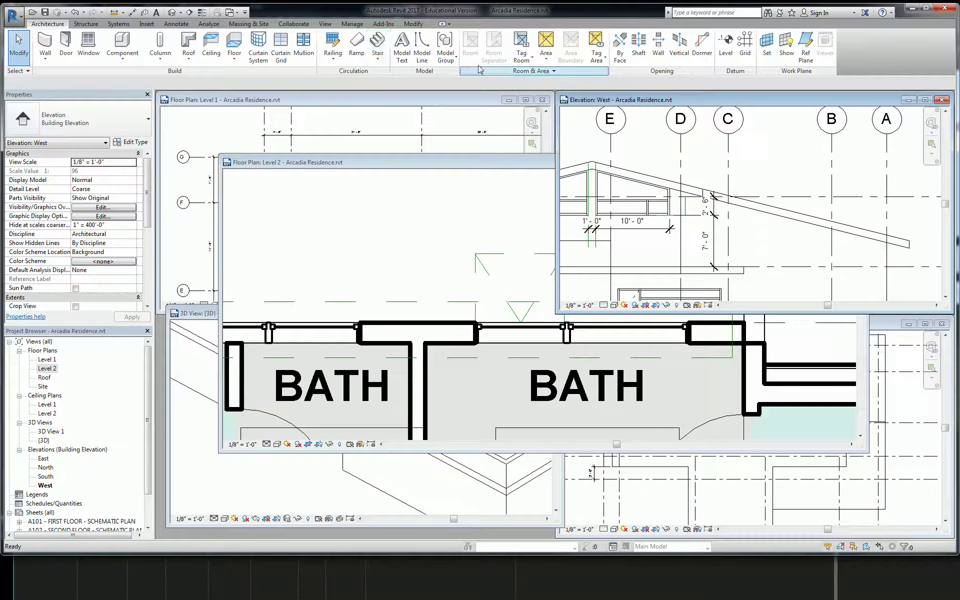
Place a horizontal reference plane in the West elevation at the upper windows' sill height, from gridline G past gridline F.
click(173, 25)
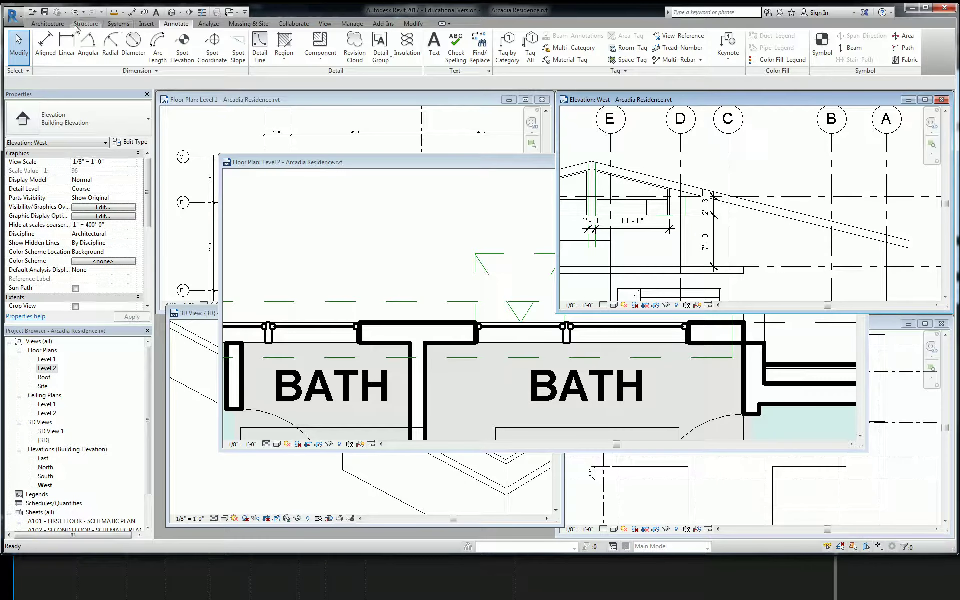
click(48, 24)
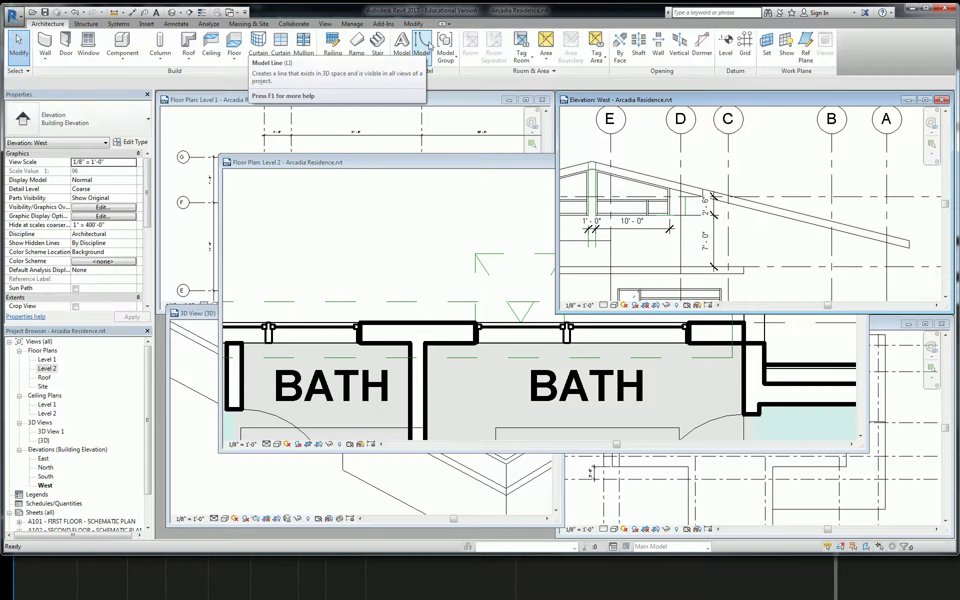
click(809, 48)
middle_drag(675, 228, 957, 216)
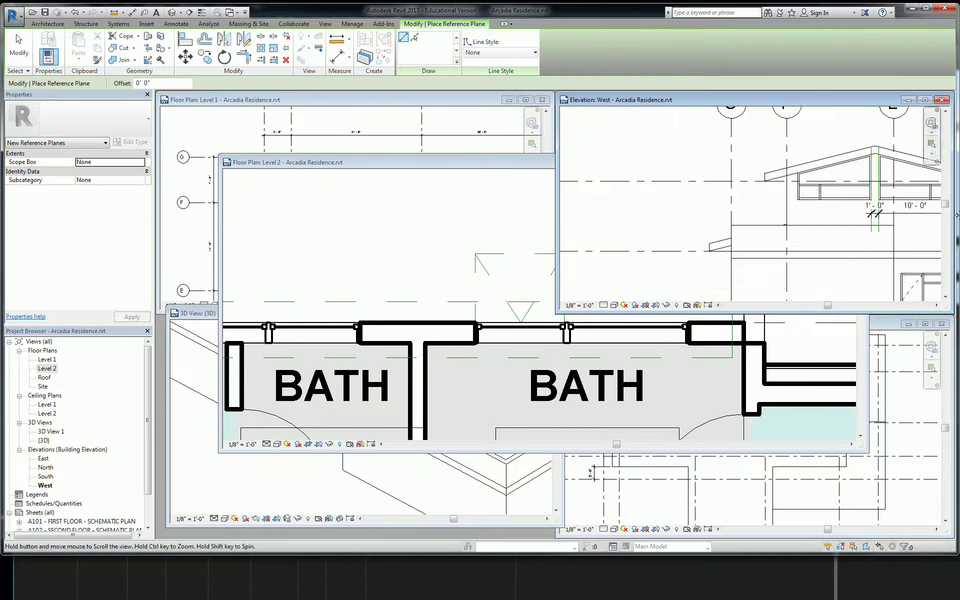
scroll(811, 202, up, 3)
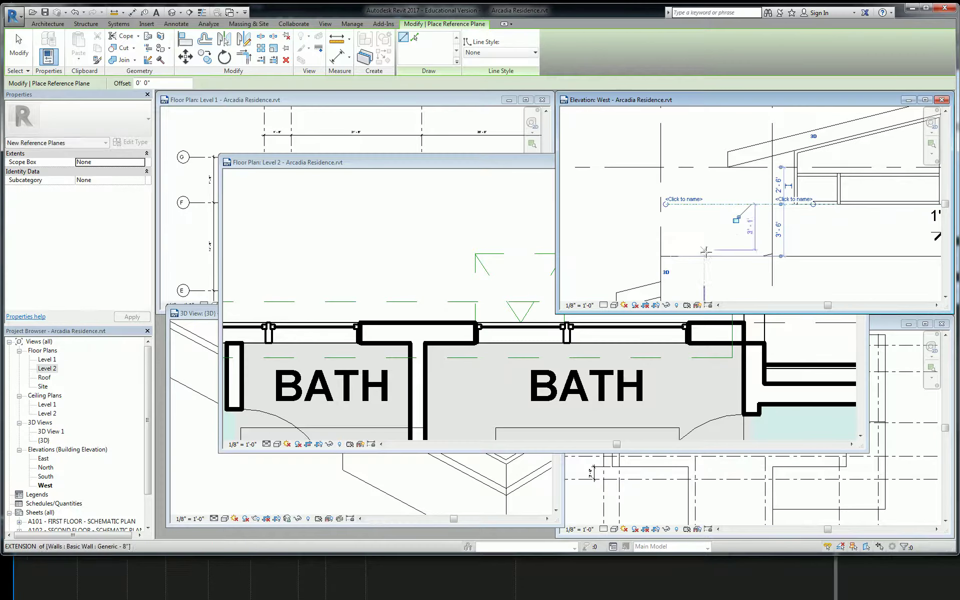
scroll(743, 219, up, 2)
key(Escape)
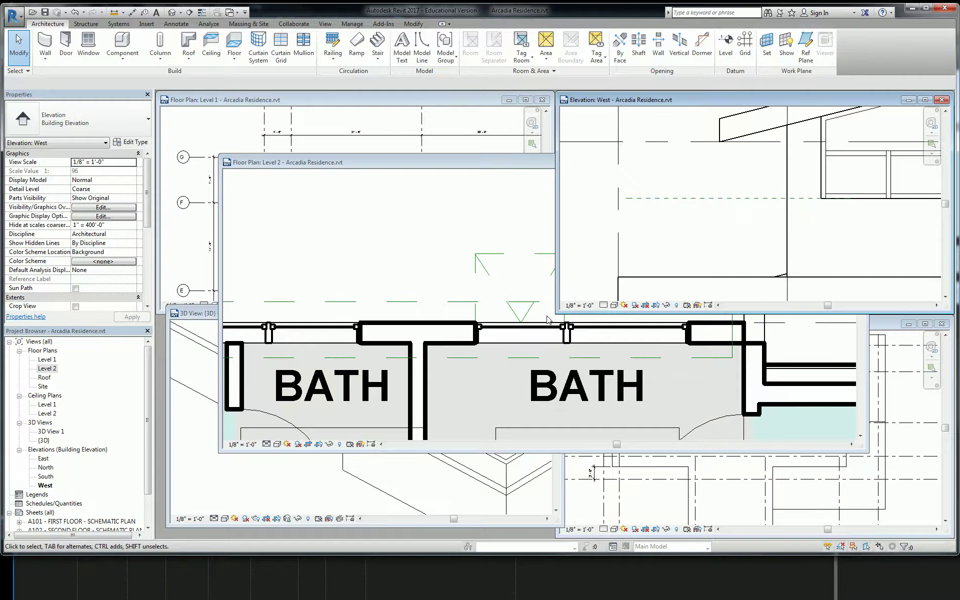
Name the new reference plane at the upper windows' sill in the West elevation "Window Annotation".
click(529, 455)
scroll(391, 444, up, 1)
middle_drag(391, 444, 381, 414)
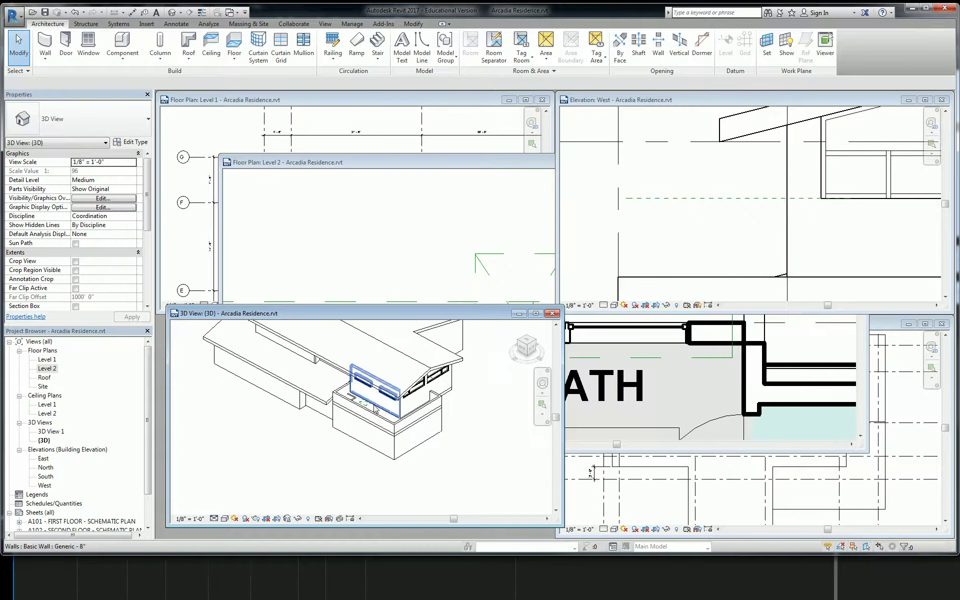
click(651, 212)
click(659, 199)
scroll(647, 196, up, 3)
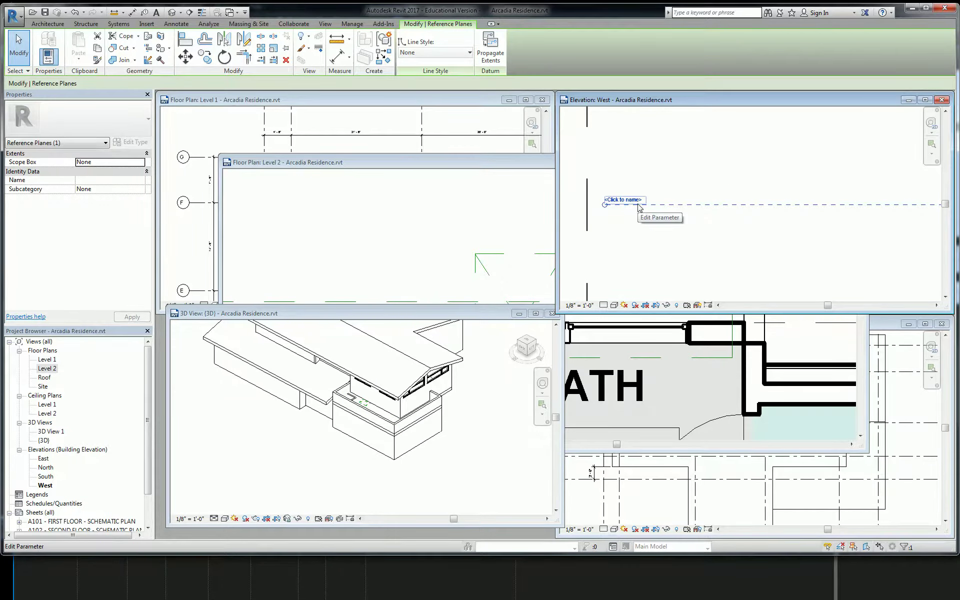
click(639, 206)
text(Window )
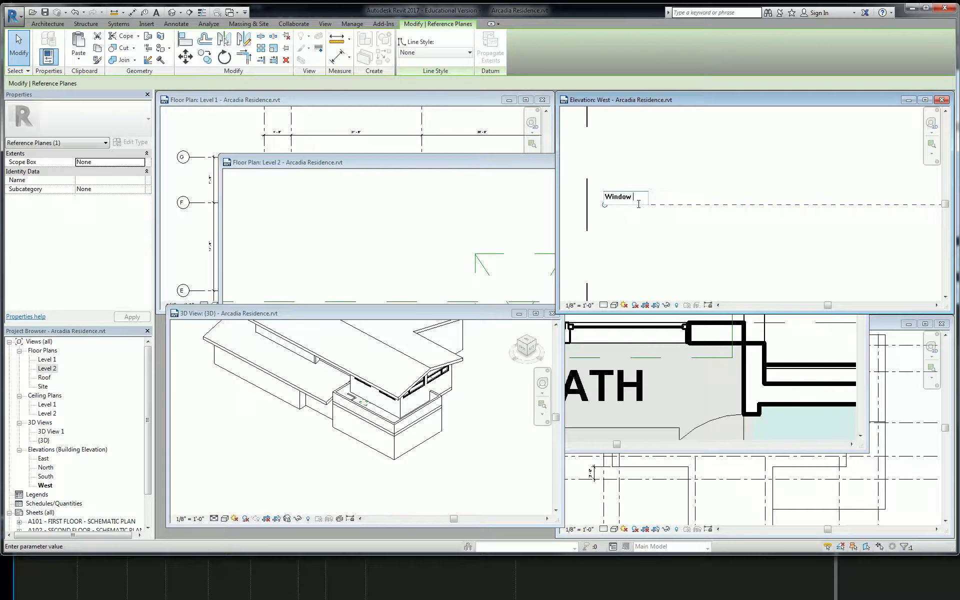
text(Annotation)
key(Return)
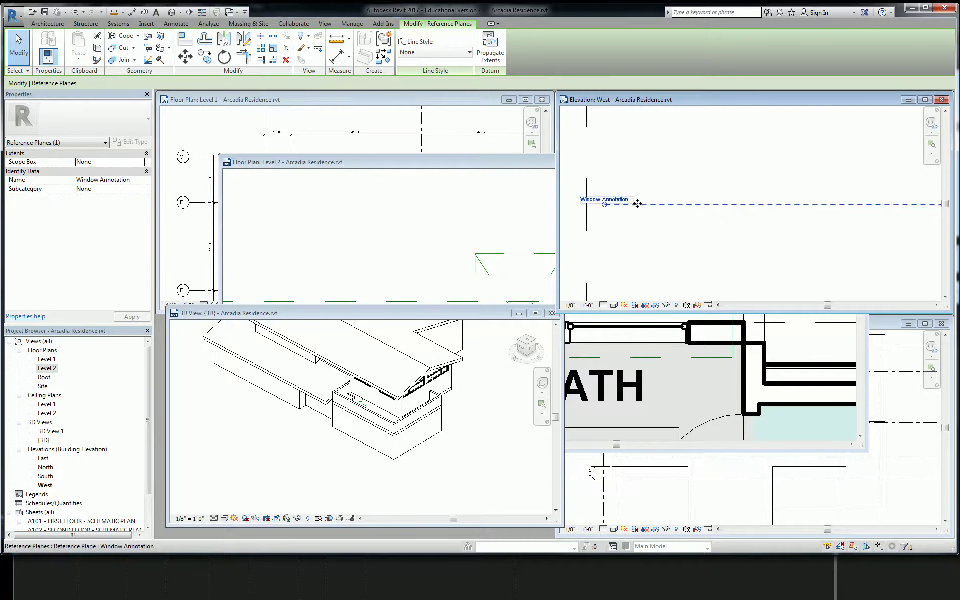
Rename the sill-height reference plane to "Window Opration", replacing only the second word of its name.
scroll(685, 204, down, 3)
scroll(748, 193, up, 2)
click(673, 228)
drag(675, 228, 642, 230)
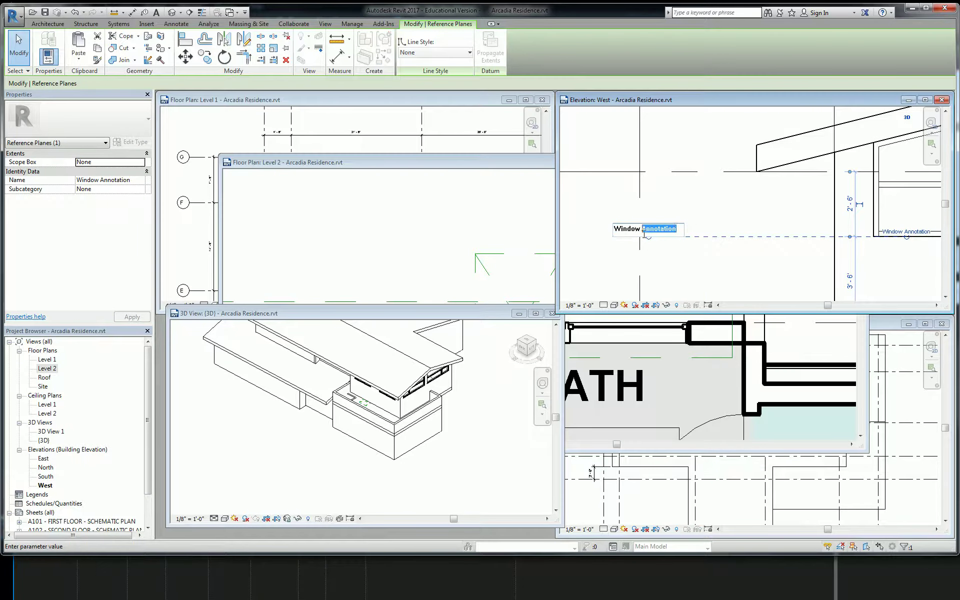
text(Opration)
key(Return)
key(Escape)
scroll(686, 248, down, 3)
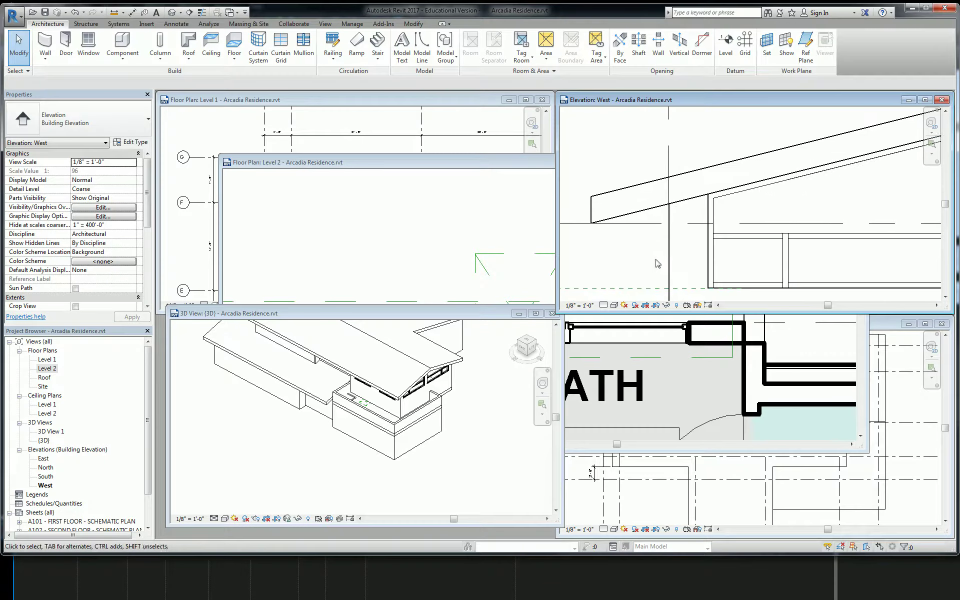
click(639, 284)
scroll(705, 177, up, 3)
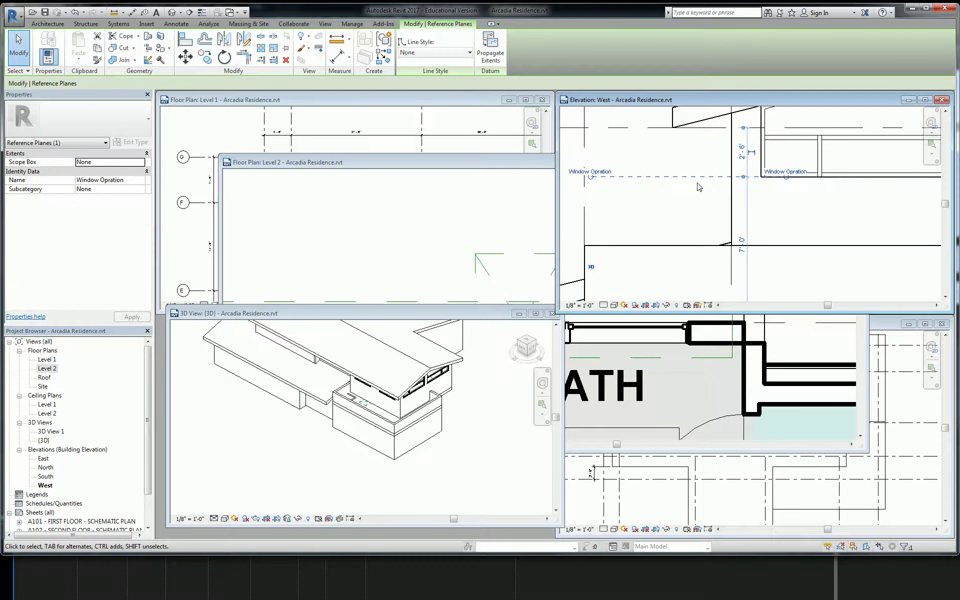
scroll(699, 187, up, 3)
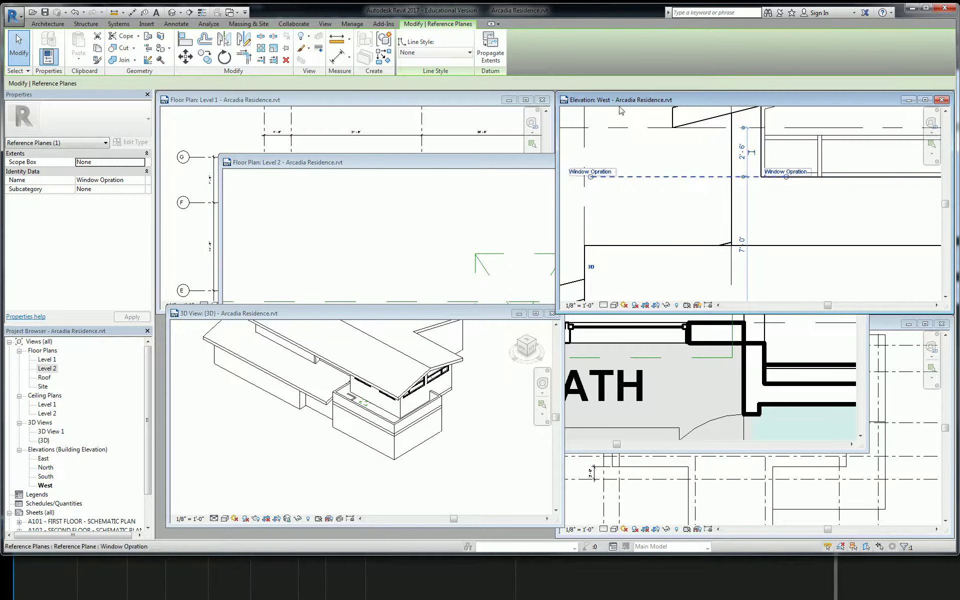
Move the hidden model lines of the window symbol in the 3D view onto the work plane "Reference Plane : Window Opration".
scroll(368, 405, up, 3)
scroll(368, 405, up, 4)
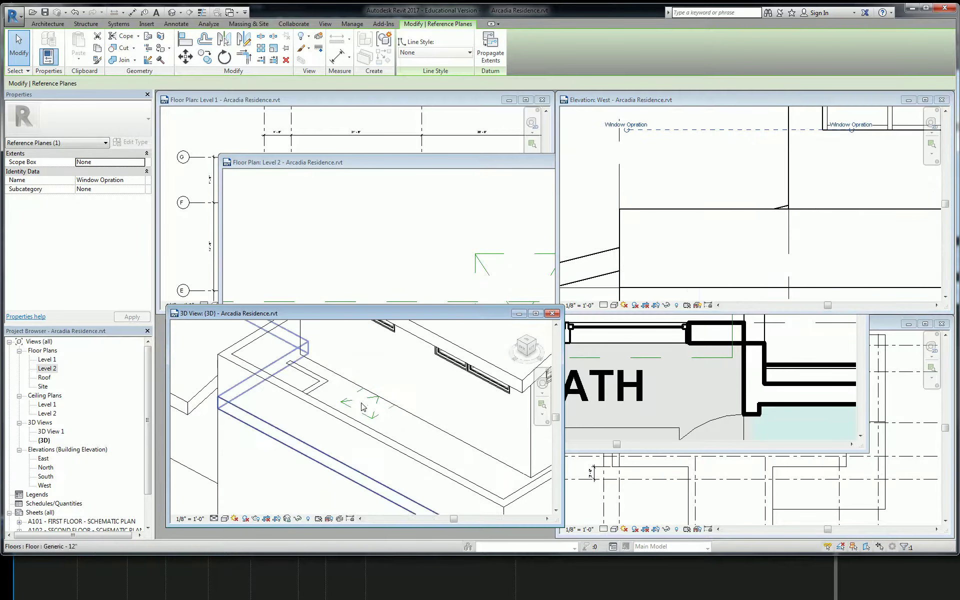
click(375, 408)
ctrl+click(376, 406)
ctrl+click(373, 399)
click(520, 50)
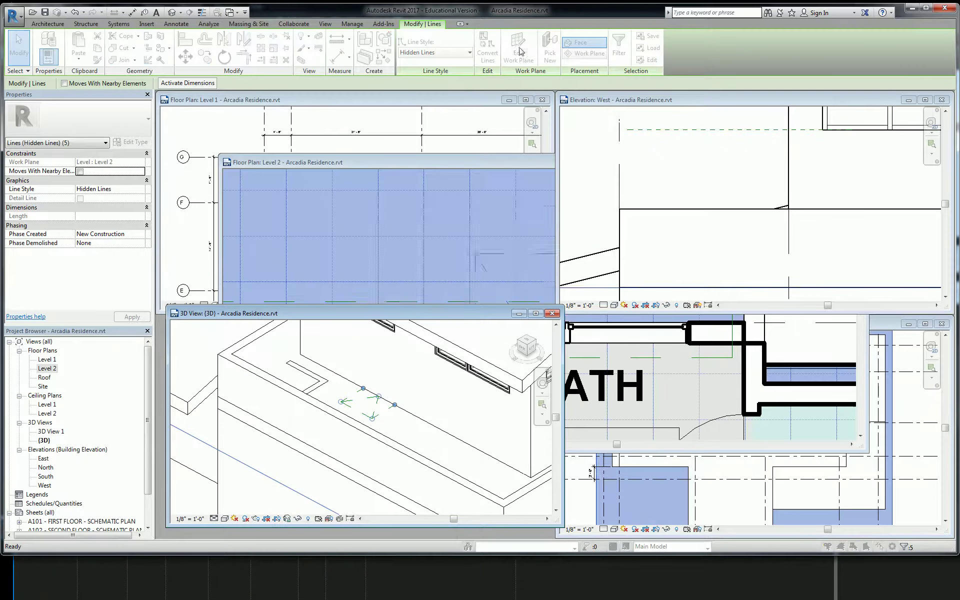
click(513, 283)
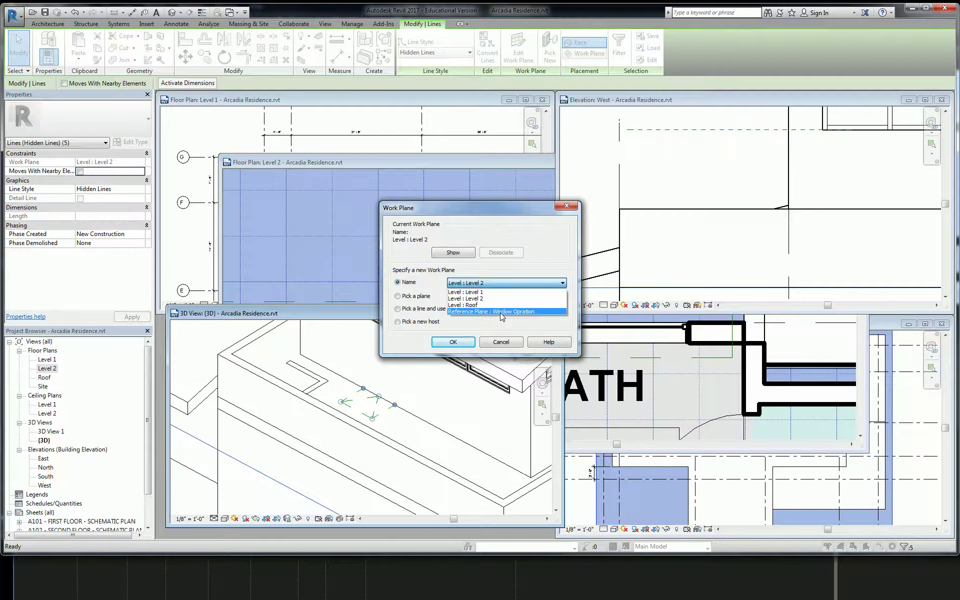
click(502, 312)
click(453, 342)
middle_drag(371, 350, 389, 406)
scroll(382, 390, up, 2)
key(Escape)
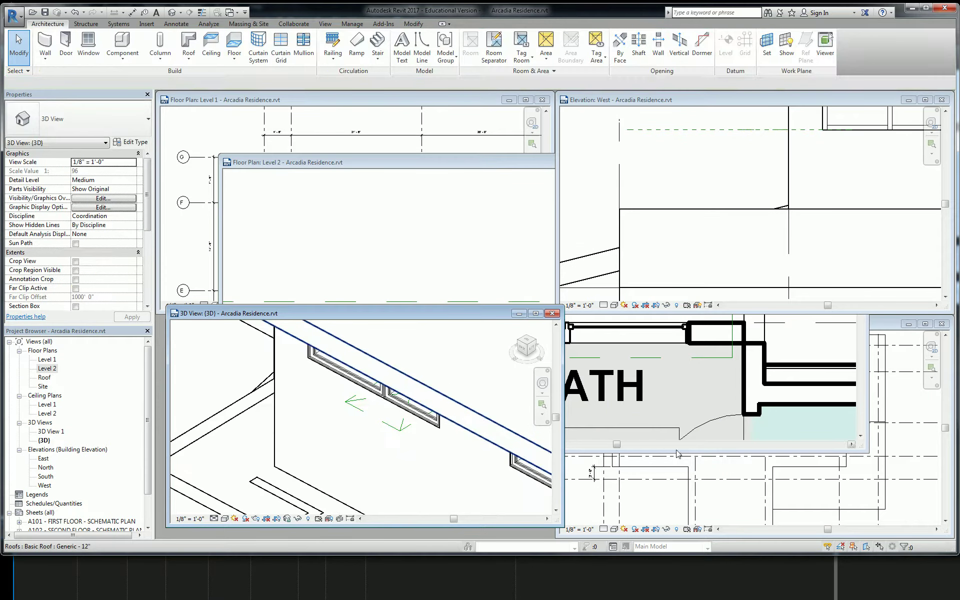
Move the Window Opration reference plane straight down about 2'-3" in the West elevation.
click(710, 134)
click(707, 130)
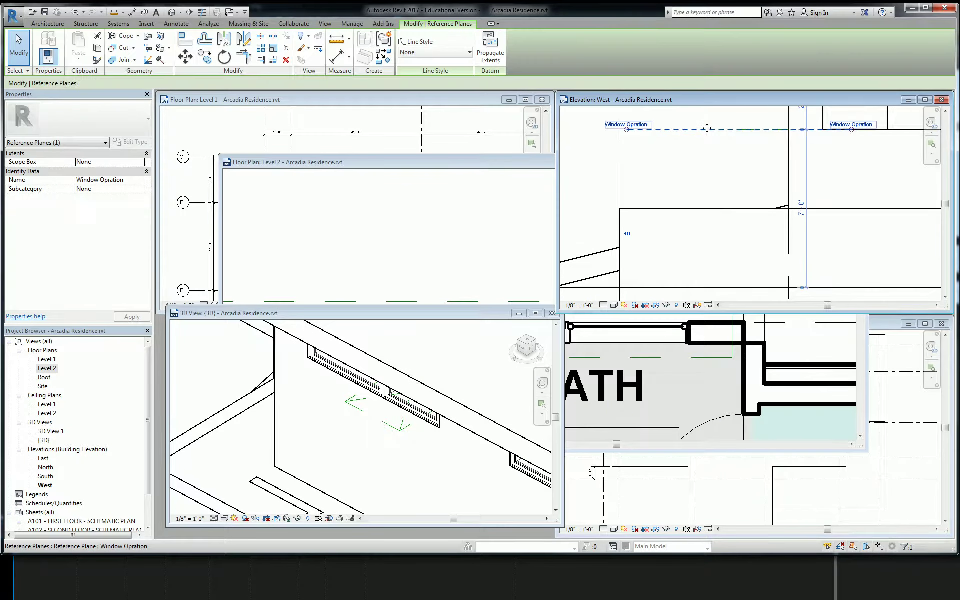
key(m)
key(v)
click(707, 129)
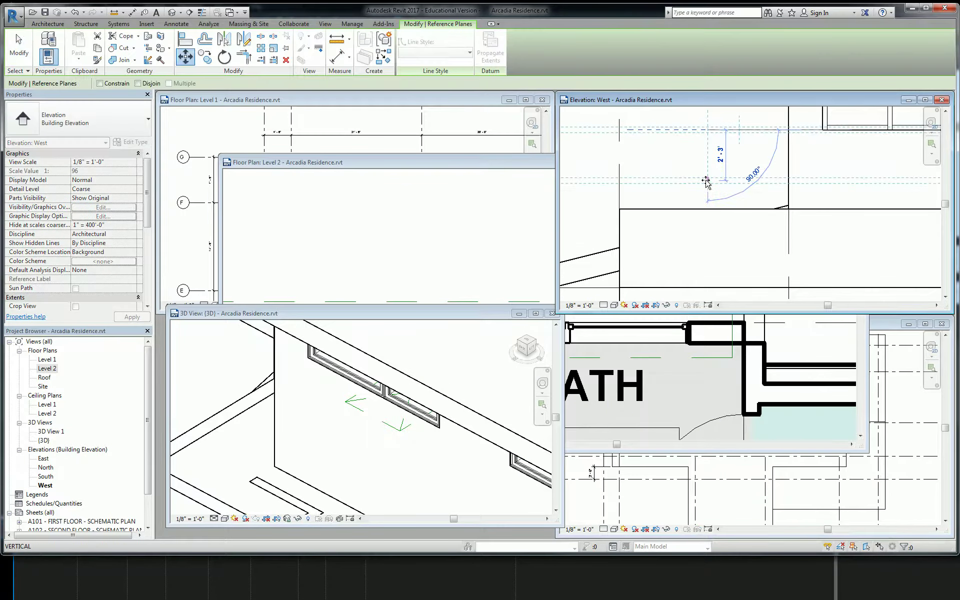
click(706, 181)
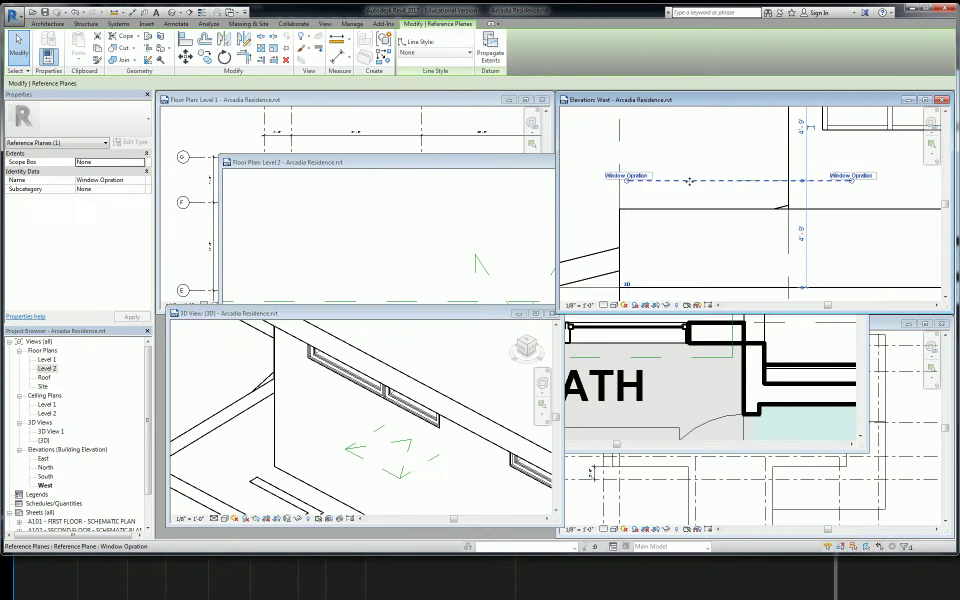
Move the Window Opration reference plane up to about 7'-8" above Level 2 and check the hosted lines against the windows in 3D.
key(m)
key(v)
click(690, 189)
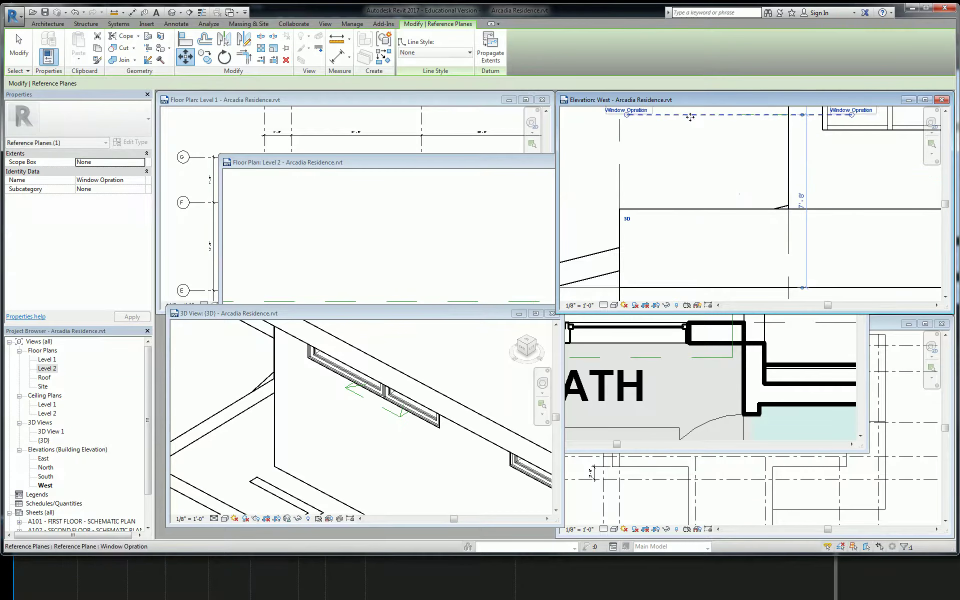
click(691, 118)
click(428, 370)
click(426, 405)
shift+middle_drag(427, 405, 428, 457)
scroll(420, 388, down, 2)
key(Escape)
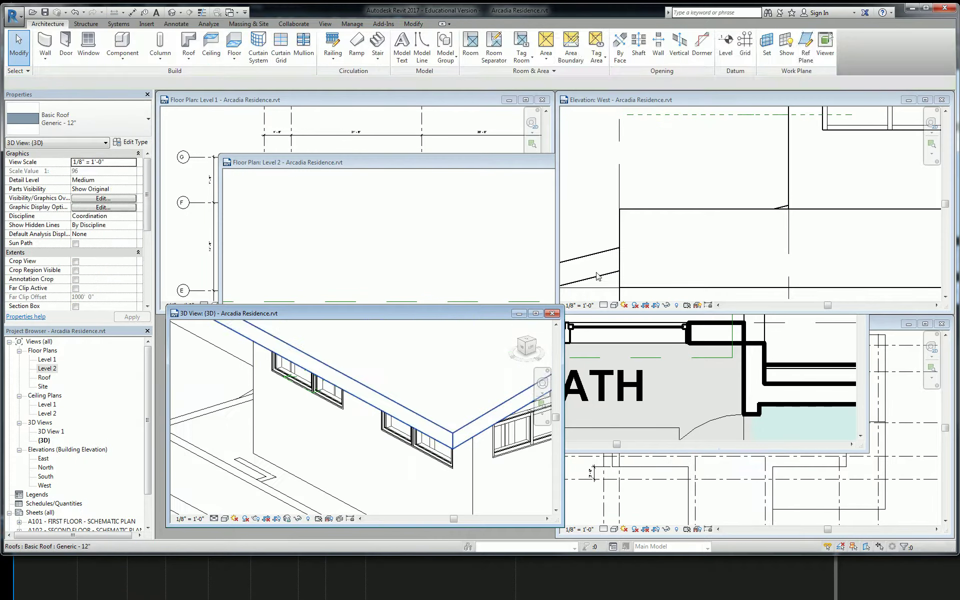
Delete the Window Opration reference plane and the hidden model lines at the bathroom window in the West elevation.
click(704, 141)
click(706, 117)
key(Delete)
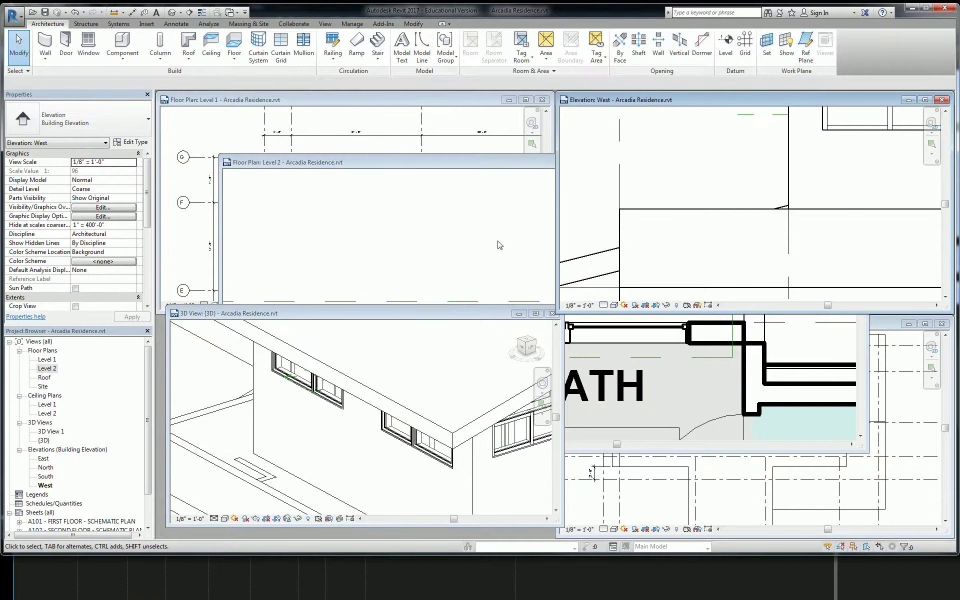
middle_drag(719, 100, 698, 140)
drag(697, 140, 778, 188)
key(Delete)
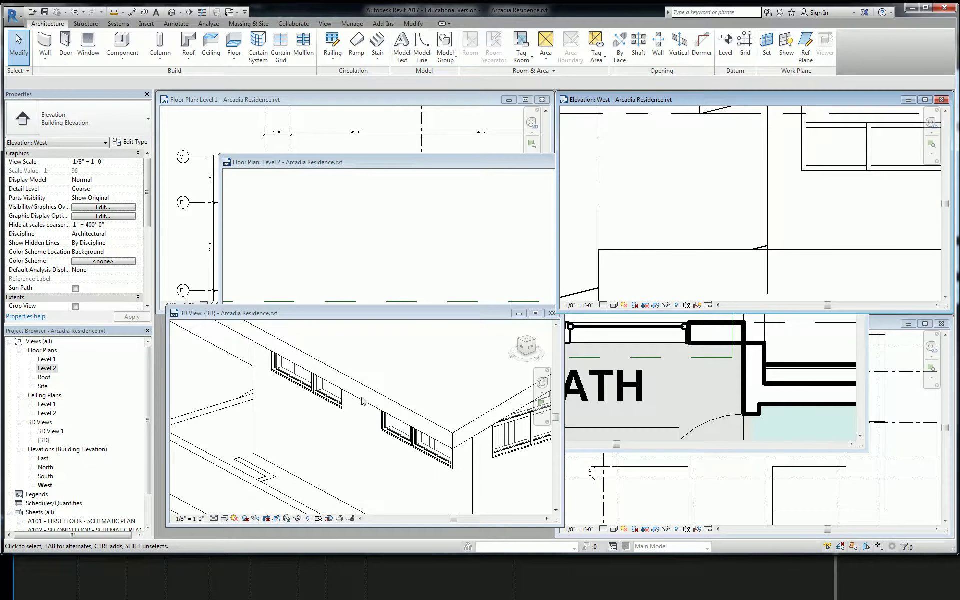